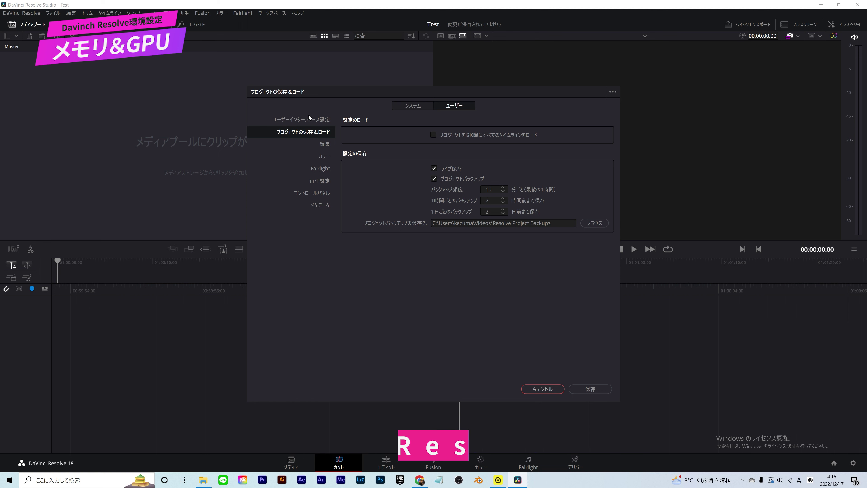
# Move from User Interface preferences to the System Memory and GPU page.
pyautogui.click(309, 119)
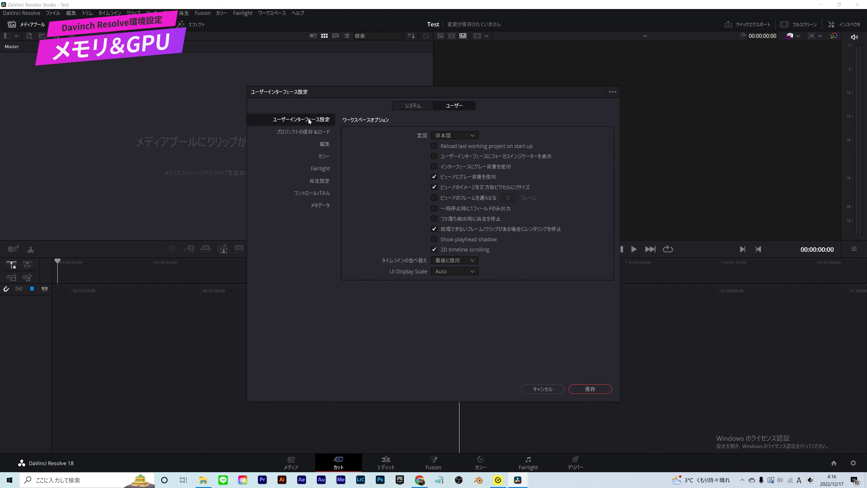
pyautogui.click(310, 130)
pyautogui.click(410, 107)
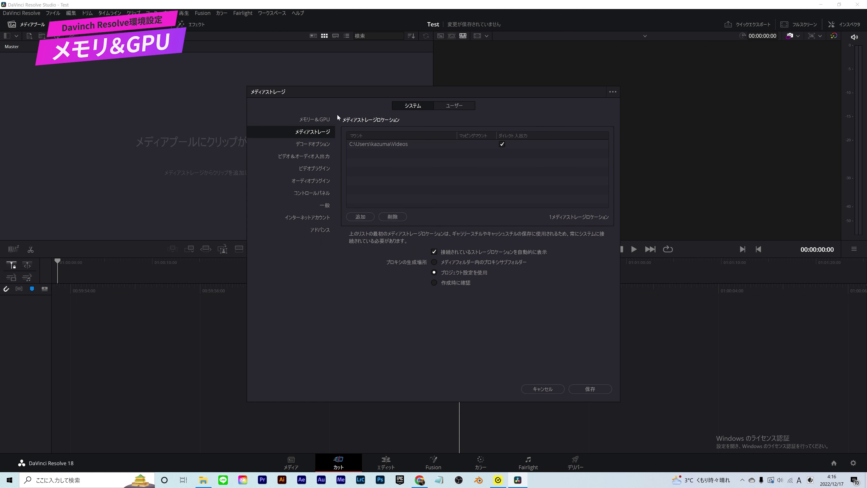
pyautogui.click(300, 120)
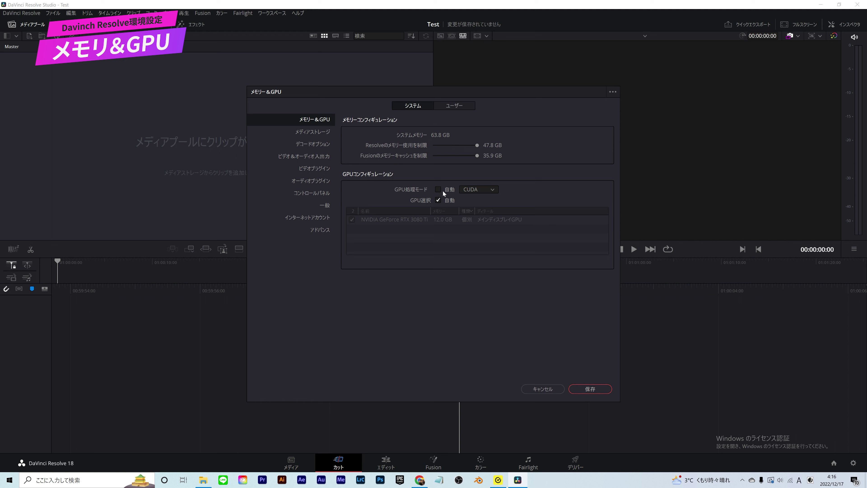
# Review the GPU processing modes while keeping CUDA, then view the Media Storage locations.
pyautogui.click(487, 187)
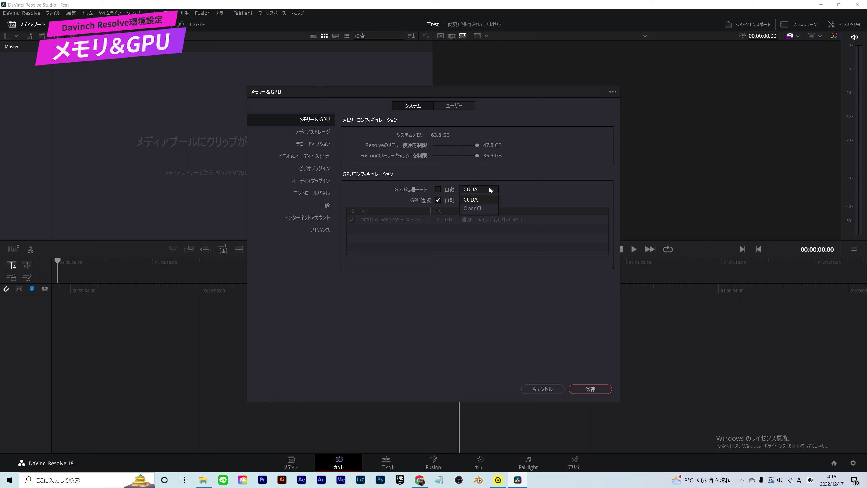
pyautogui.click(492, 202)
pyautogui.click(489, 191)
pyautogui.click(488, 201)
pyautogui.click(488, 189)
pyautogui.click(487, 199)
pyautogui.click(486, 194)
pyautogui.click(487, 193)
pyautogui.click(323, 133)
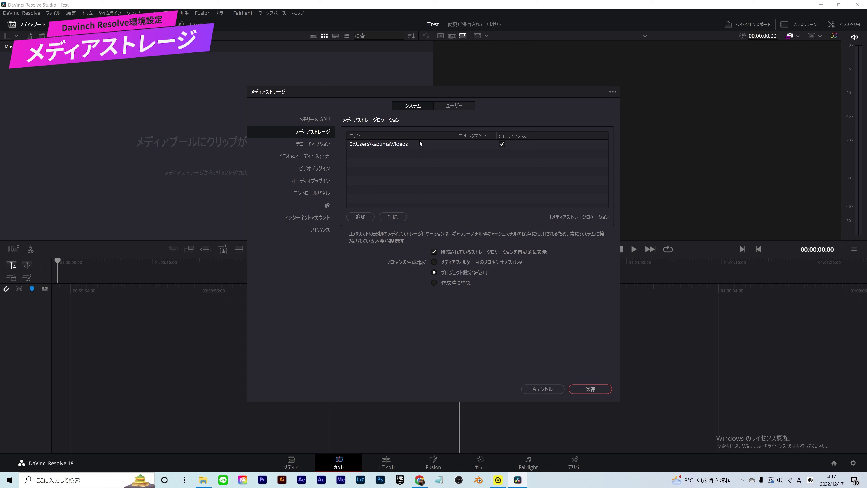
# In Project Save and Load, enable Live Save, keep Project Backups on, and browse for a destination.
pyautogui.click(323, 146)
pyautogui.click(454, 106)
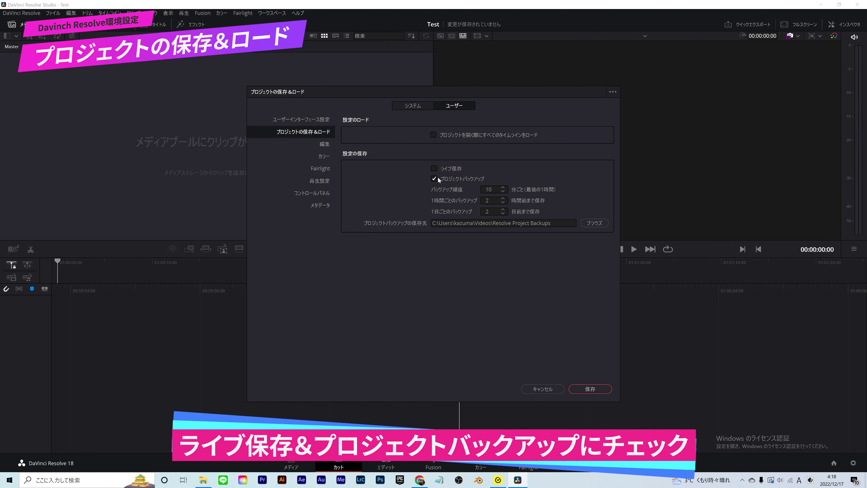
pyautogui.click(434, 169)
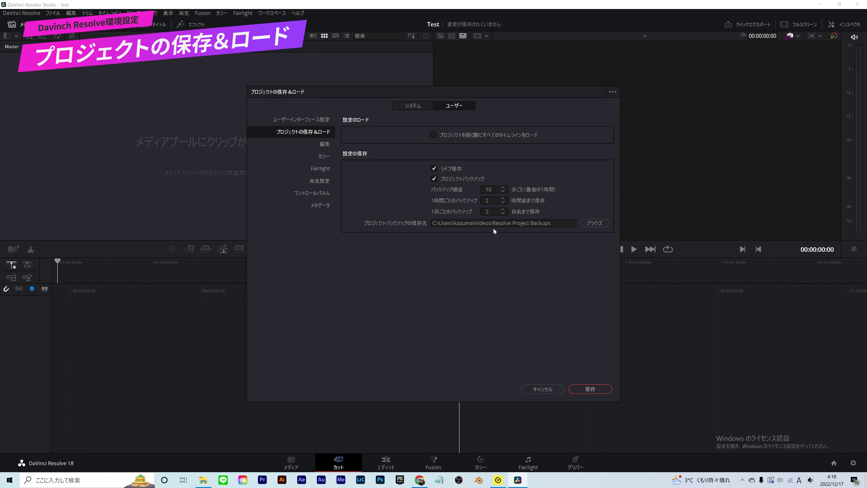
pyautogui.click(593, 223)
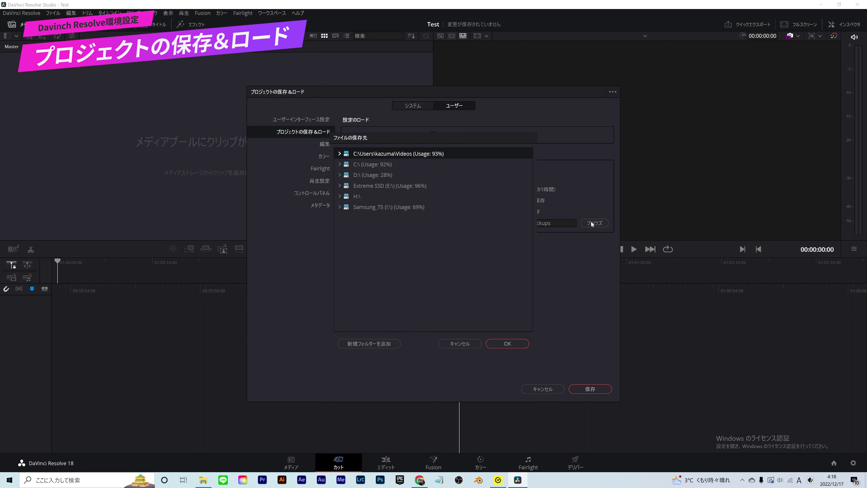
# Accept the Resolve Project Backups folder under Videos and save the preferences.
pyautogui.click(510, 343)
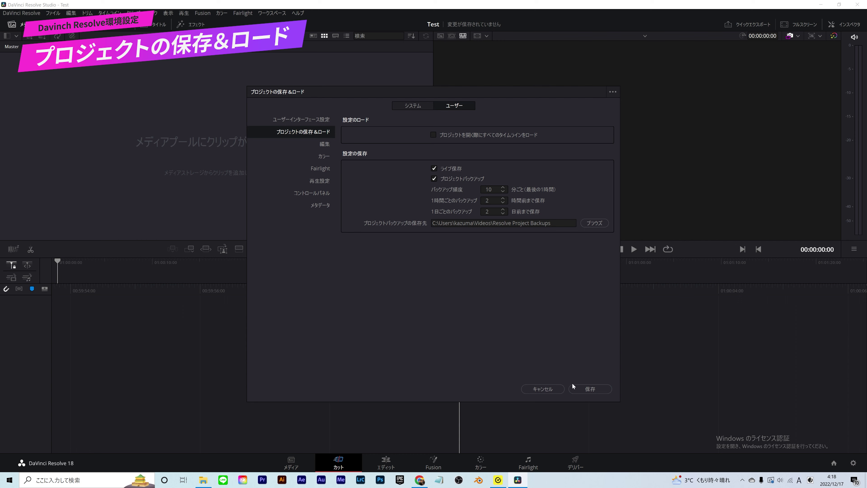
pyautogui.click(579, 392)
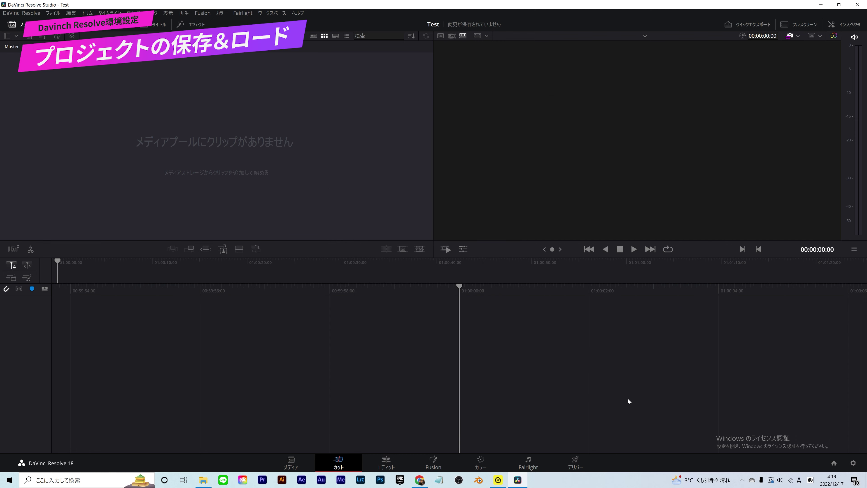
# Open the Test project's settings and look over the preset menu without choosing anything.
pyautogui.click(853, 464)
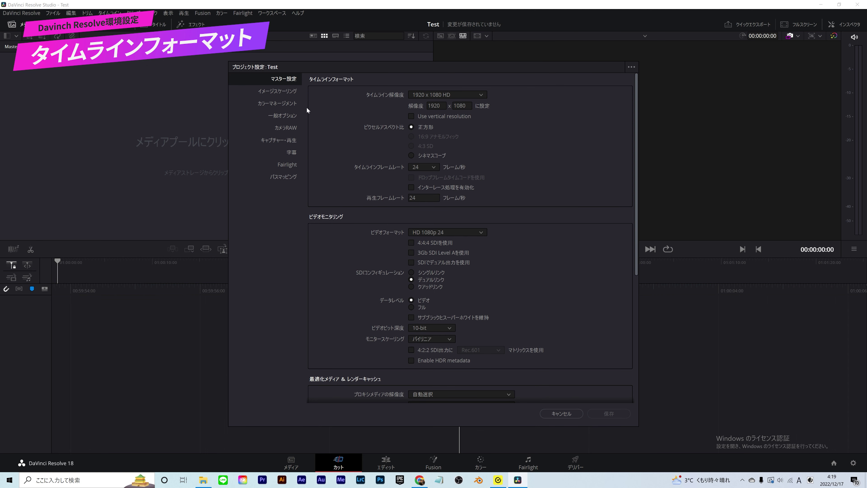
pyautogui.scroll(-2, 464, 194)
pyautogui.scroll(2, 465, 193)
pyautogui.scroll(-4, 424, 143)
pyautogui.scroll(4, 444, 170)
pyautogui.click(630, 68)
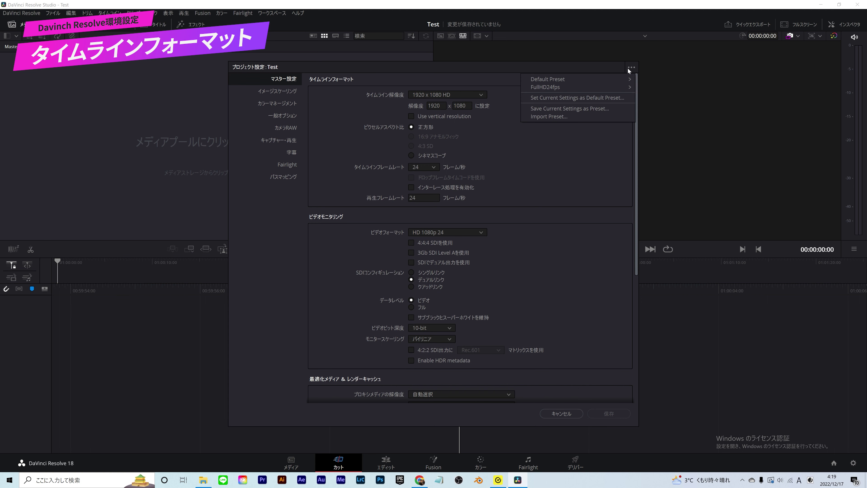
pyautogui.moveTo(609, 82)
pyautogui.click(611, 150)
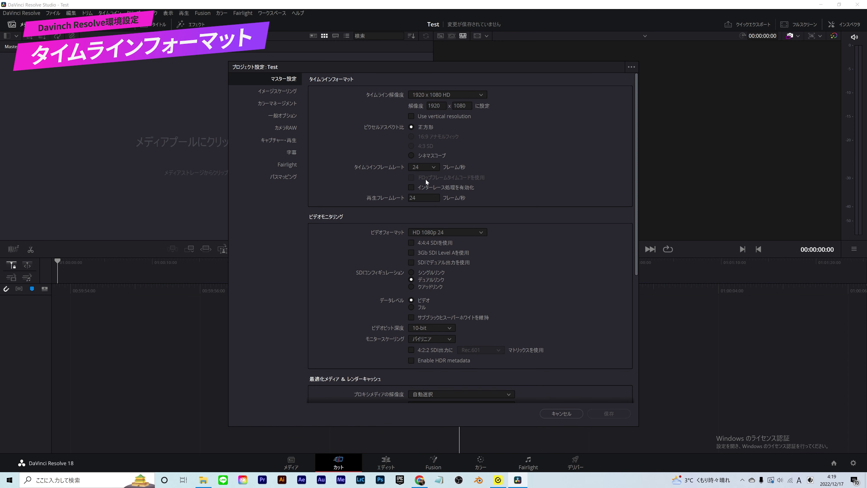
# Set the timeline frame rate to 60 fps and start saving the settings as a preset.
pyautogui.click(434, 168)
pyautogui.scroll(-2, 421, 248)
pyautogui.click(421, 229)
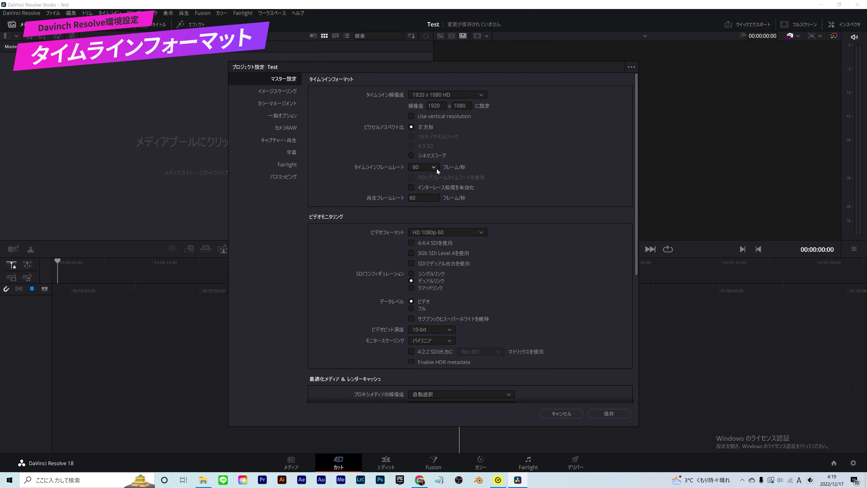
pyautogui.click(631, 68)
pyautogui.moveTo(600, 80)
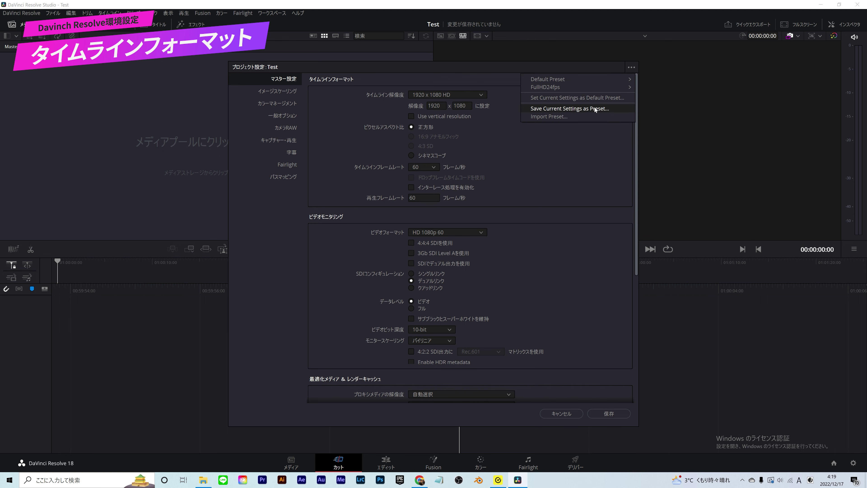
pyautogui.click(586, 109)
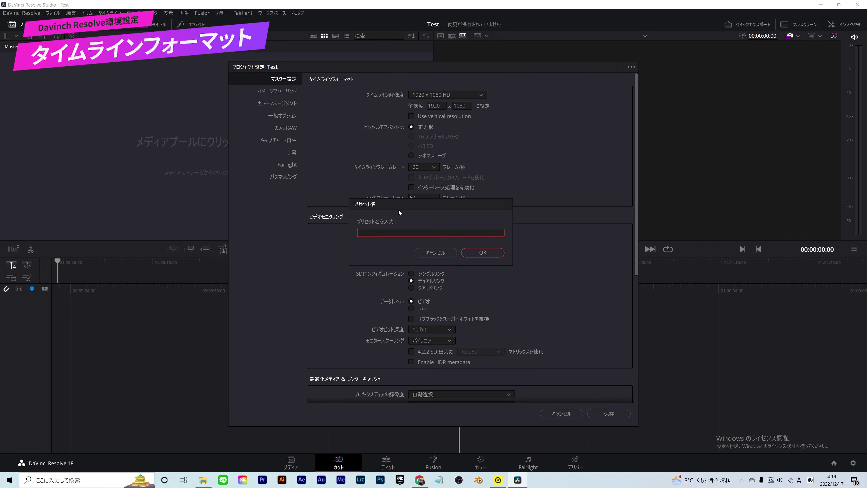
# Name the new preset HullHD60fps and check it appears in the preset list.
pyautogui.write('HullHD60fps')
pyautogui.click(484, 252)
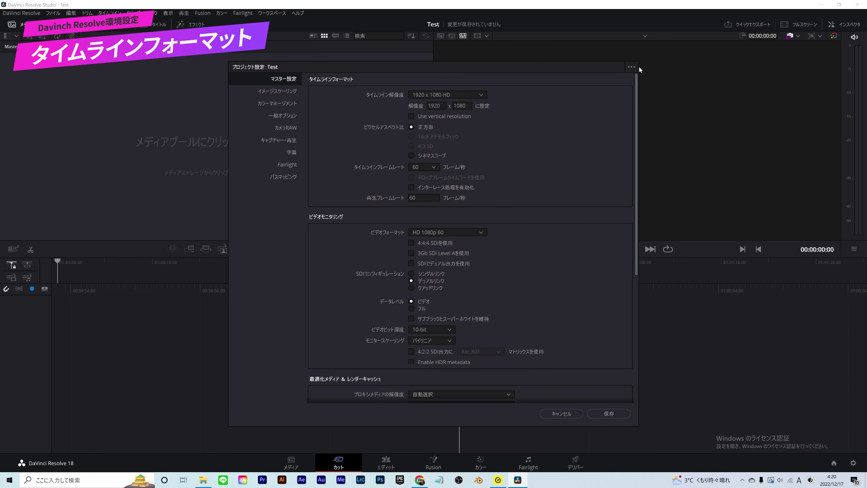
pyautogui.click(631, 67)
pyautogui.moveTo(595, 96)
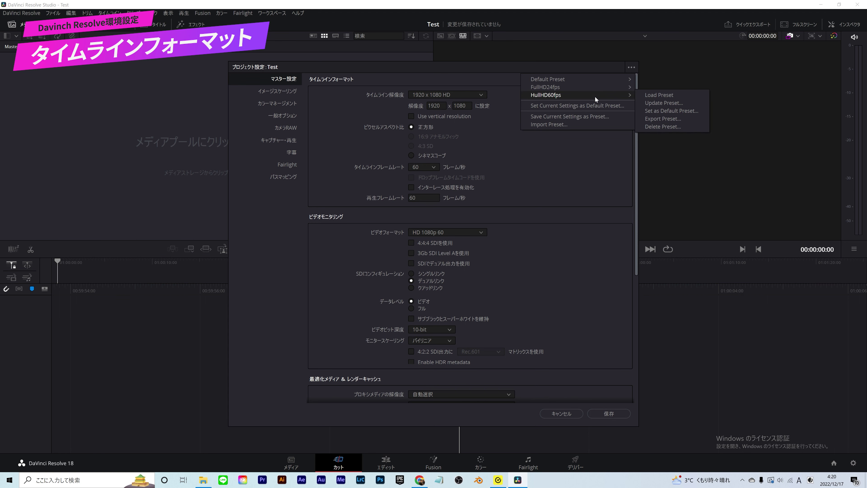
pyautogui.click(653, 97)
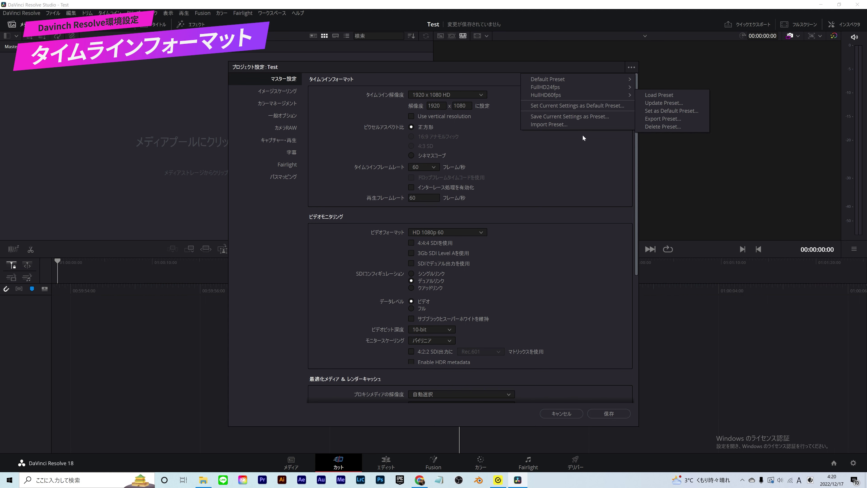
# Switch the timeline to 30 fps, then load HullHD60fps to restore 60 fps and scroll to the cache section.
pyautogui.click(433, 166)
pyautogui.click(425, 187)
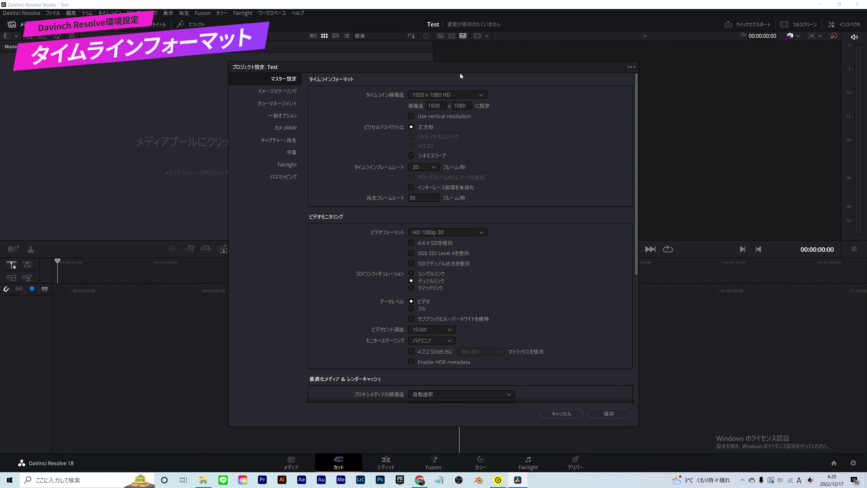
pyautogui.click(631, 67)
pyautogui.moveTo(604, 94)
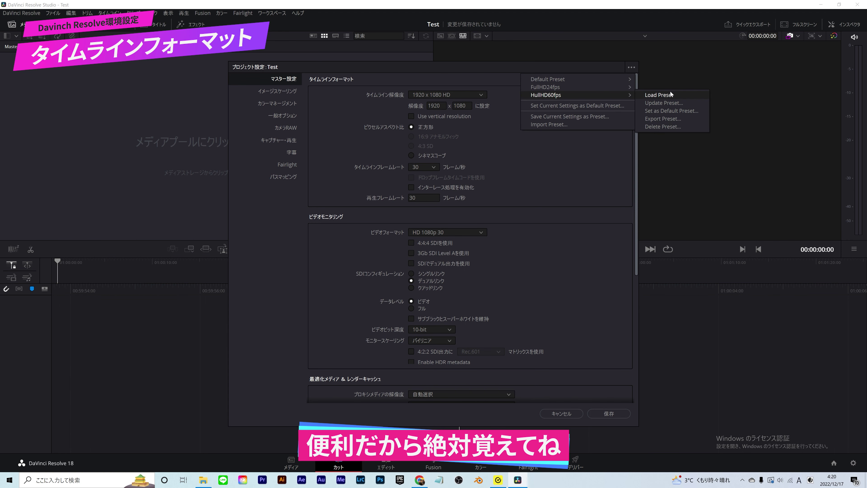
pyautogui.click(670, 96)
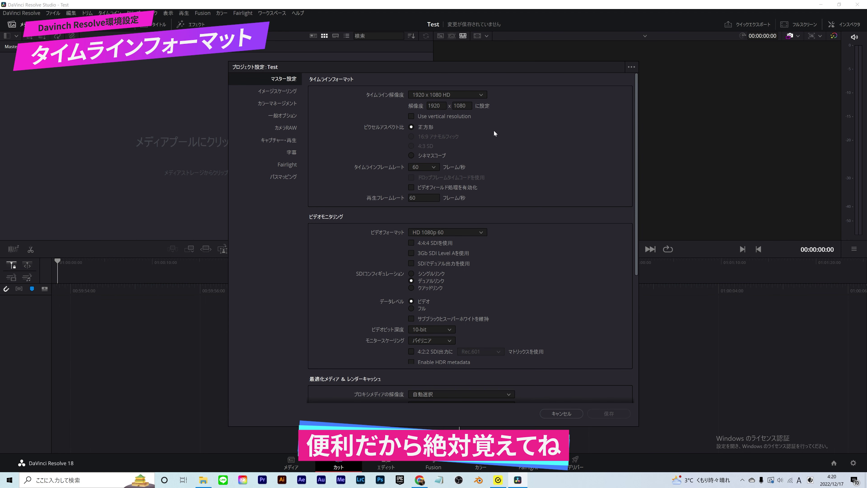
pyautogui.scroll(-5, 522, 263)
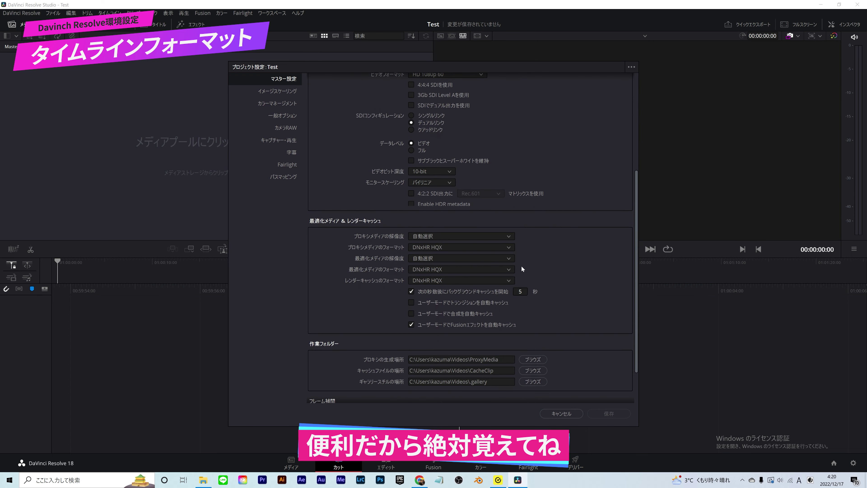
pyautogui.scroll(2, 529, 329)
pyautogui.scroll(-3, 402, 300)
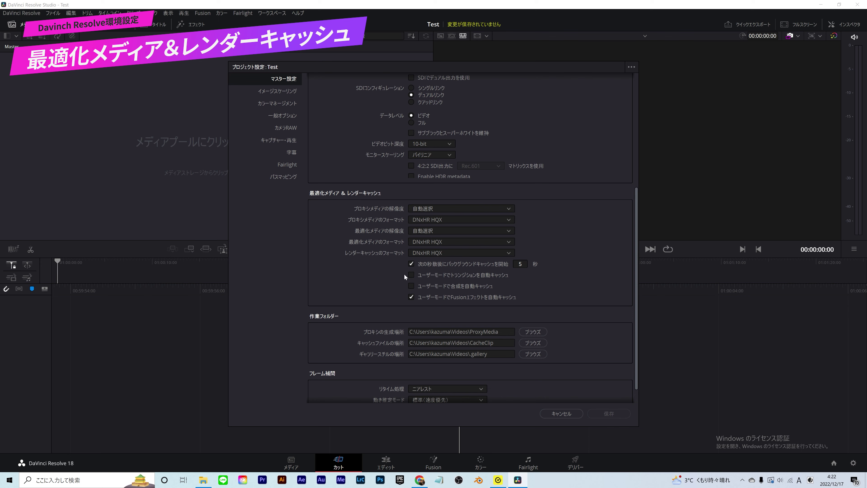
pyautogui.scroll(-1, 464, 233)
pyautogui.click(465, 224)
pyautogui.click(553, 211)
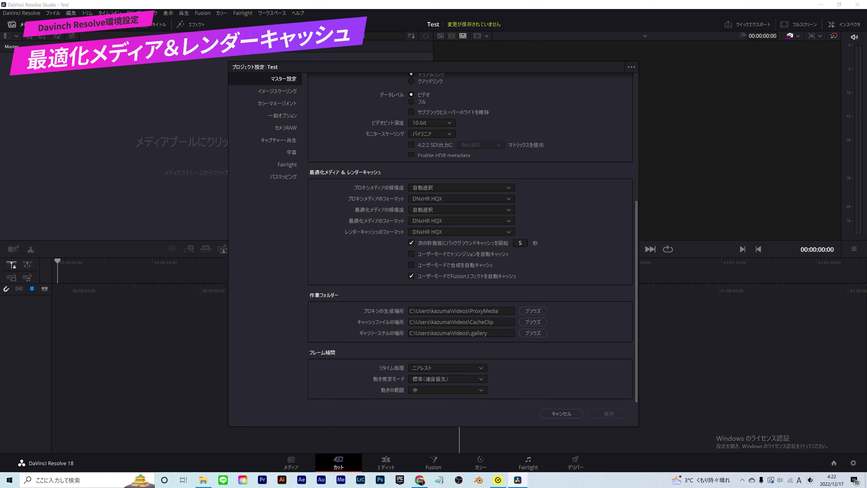
pyautogui.click(494, 311)
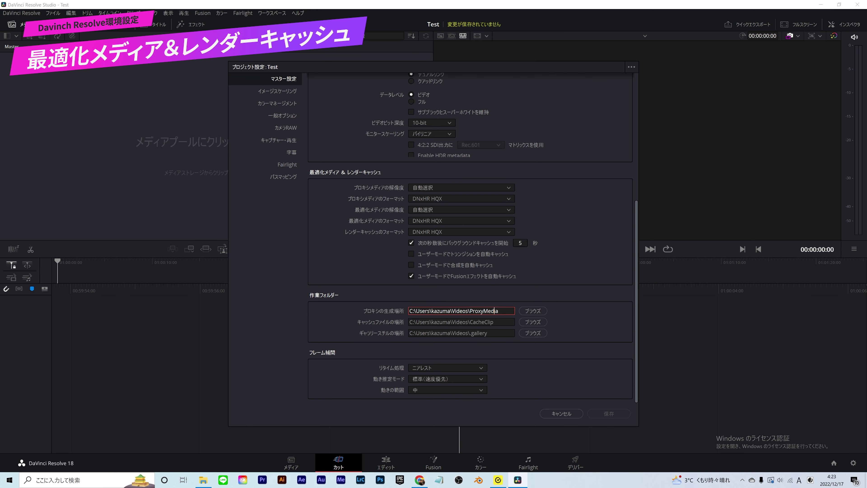
pyautogui.click(487, 333)
pyautogui.press('Return')
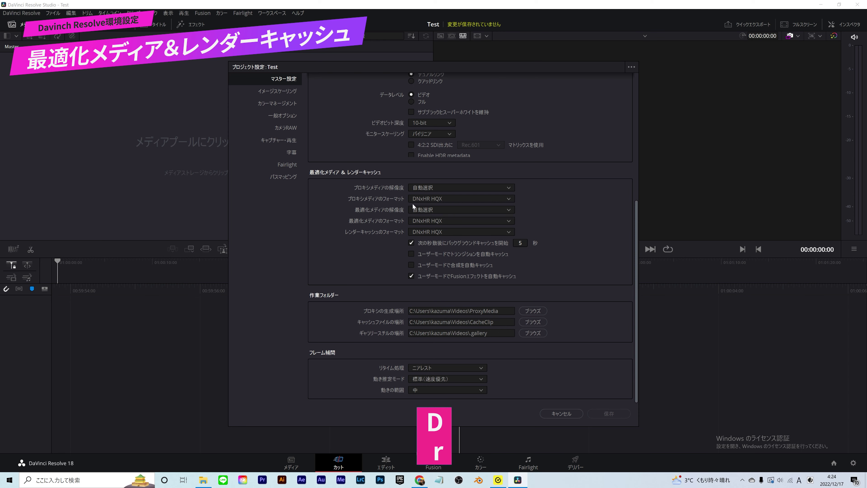
# Keep DNxHR HQX for proxy and optimized media formats, then save the project settings.
pyautogui.click(433, 198)
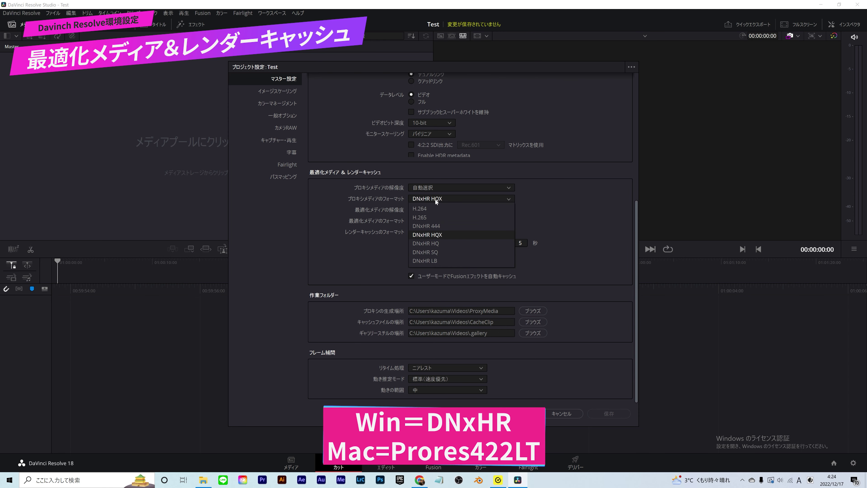
pyautogui.click(440, 235)
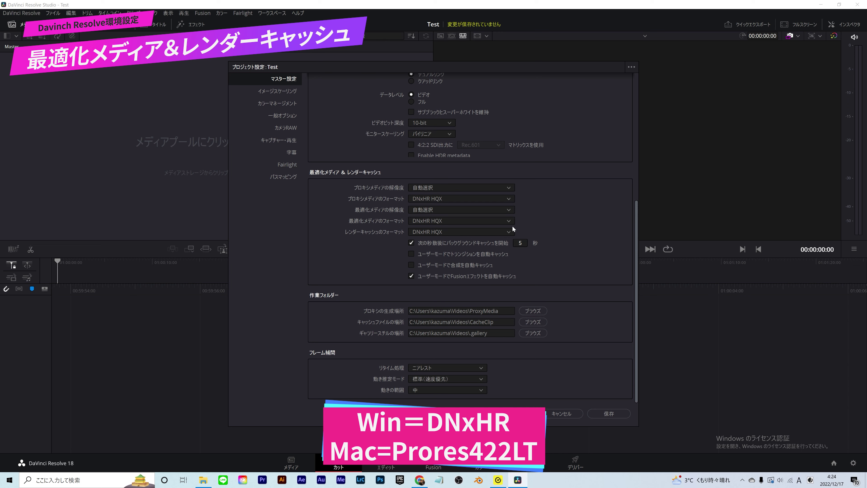
pyautogui.click(455, 233)
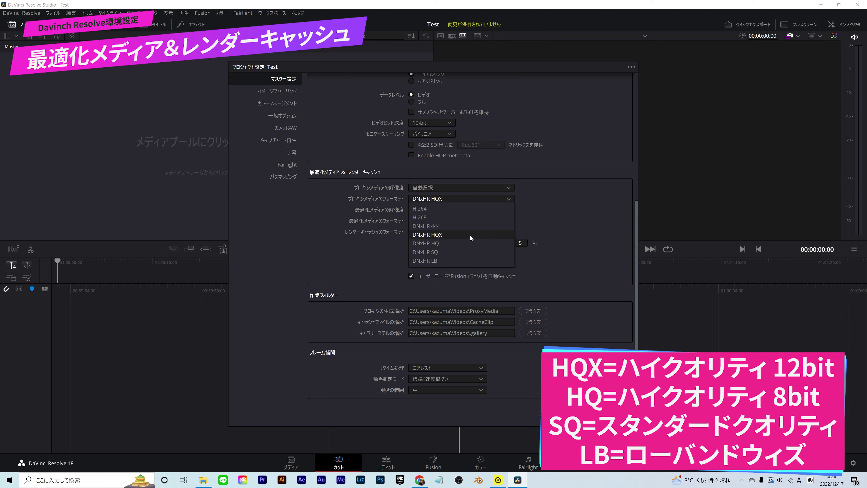
pyautogui.click(424, 231)
pyautogui.click(431, 222)
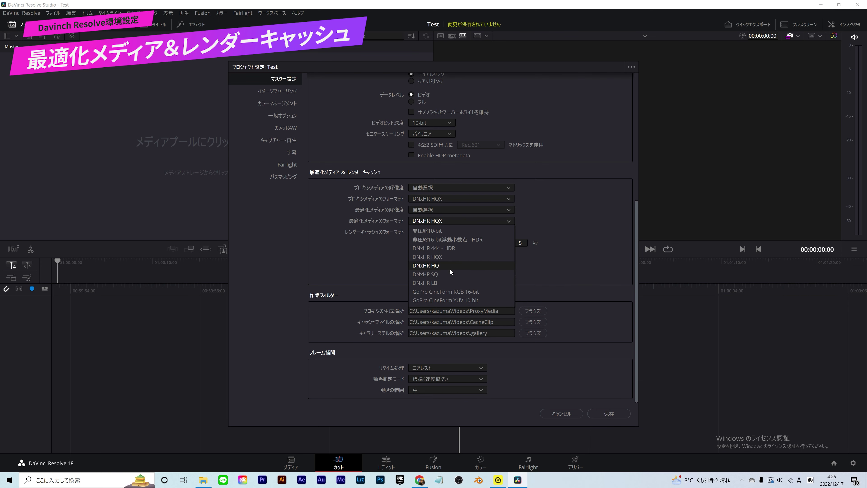
pyautogui.click(446, 257)
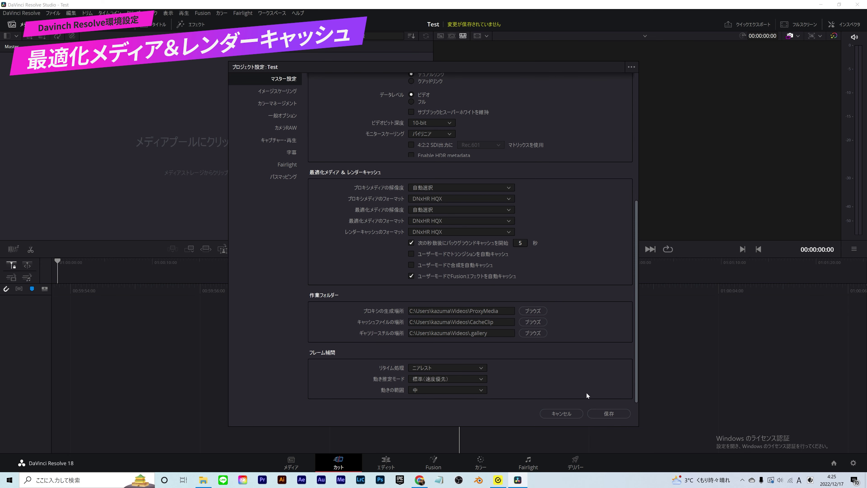
pyautogui.click(608, 414)
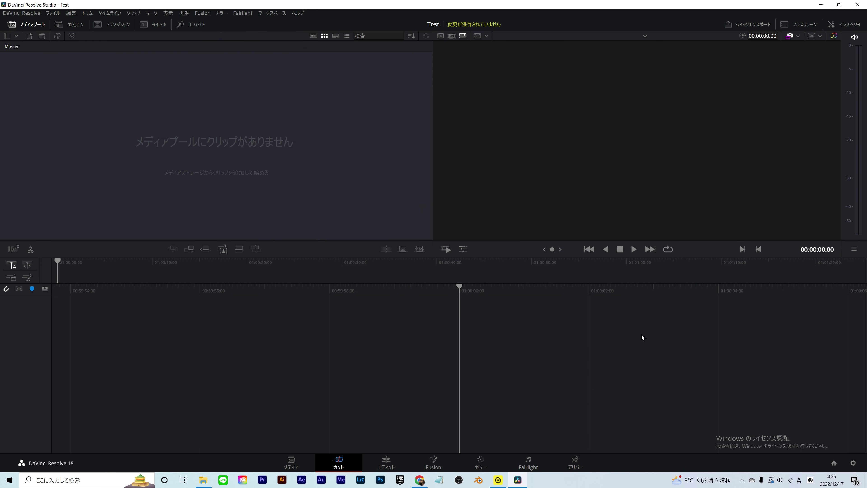